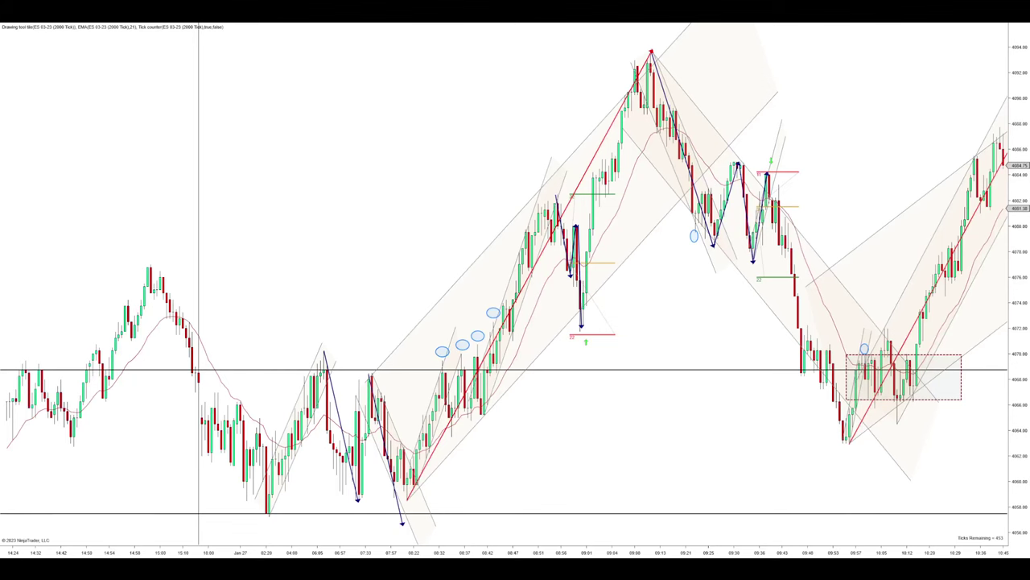
Step: Rescale the bar spacing and scroll to frame 08:05–09:43 around the 4093 rally peak
{"action": "scroll", "coordinate": [729, 458], "scroll_direction": "up", "scroll_amount": 3}
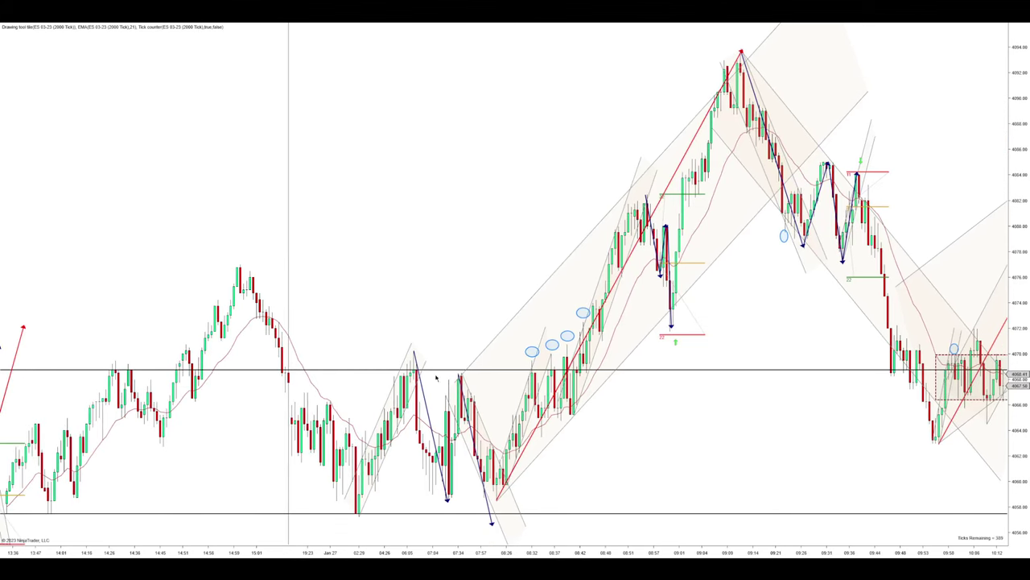
{"action": "scroll", "coordinate": [475, 462], "scroll_direction": "down", "scroll_amount": 7}
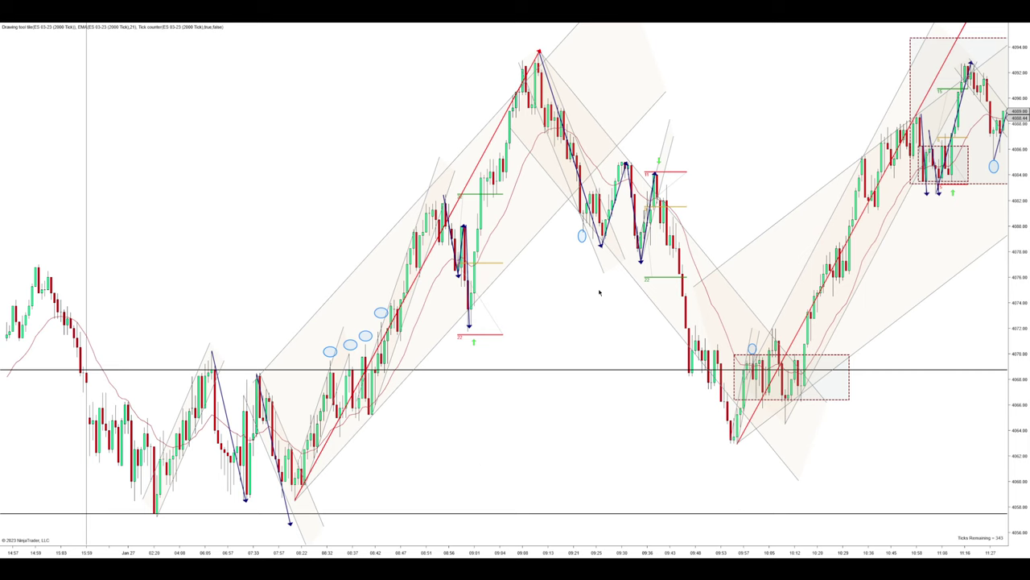
{"action": "scroll", "coordinate": [599, 293], "scroll_direction": "down", "scroll_amount": 14}
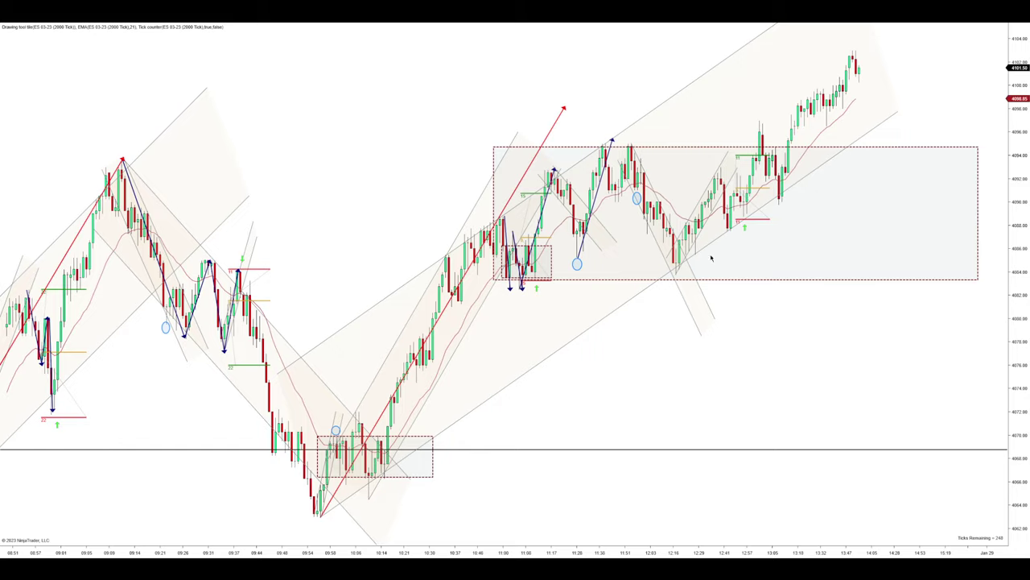
{"action": "scroll", "coordinate": [635, 185], "scroll_direction": "up", "scroll_amount": 10}
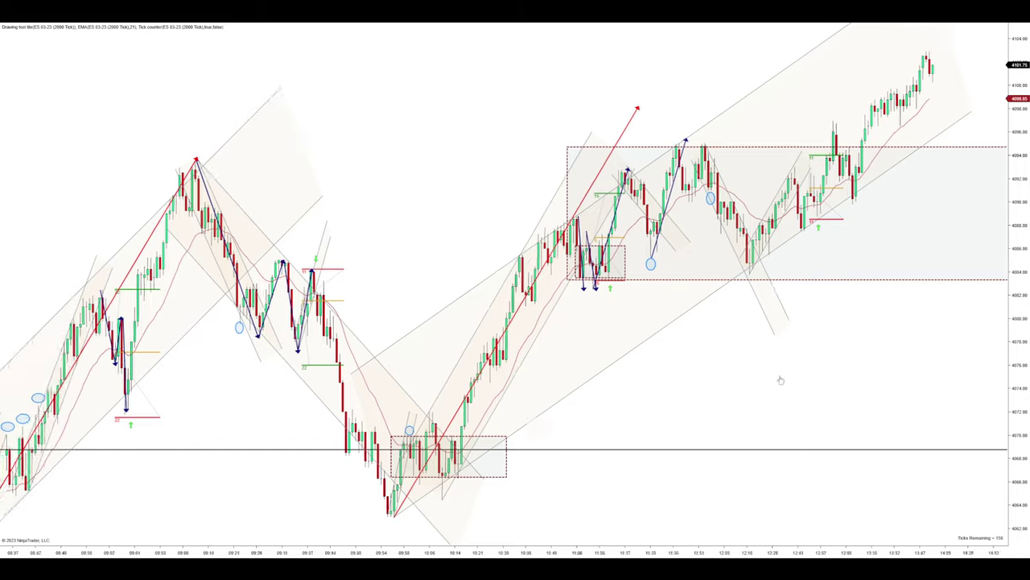
{"action": "scroll", "coordinate": [620, 445], "scroll_direction": "down", "scroll_amount": 10}
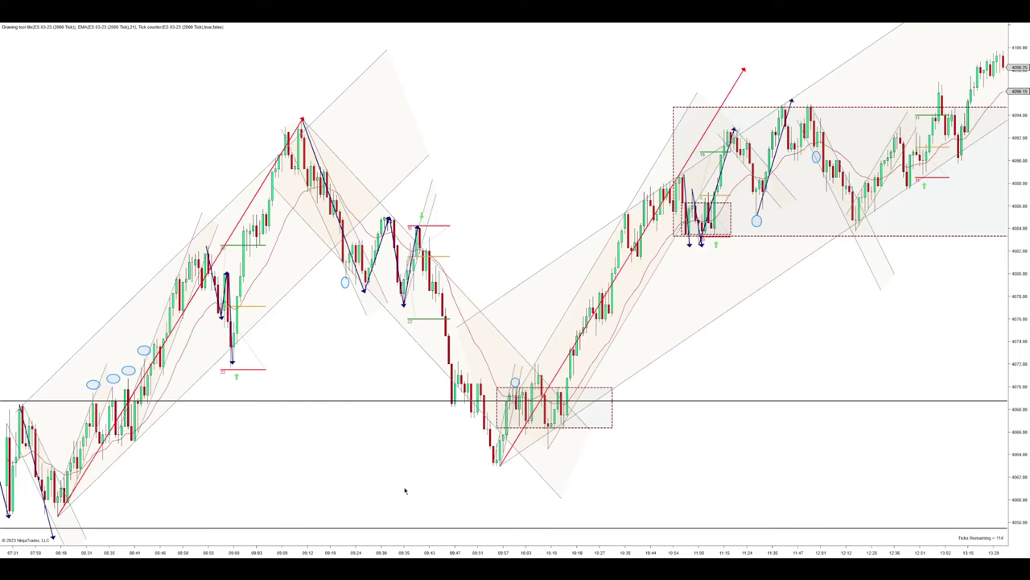
{"action": "scroll", "coordinate": [331, 431], "scroll_direction": "down", "scroll_amount": 3}
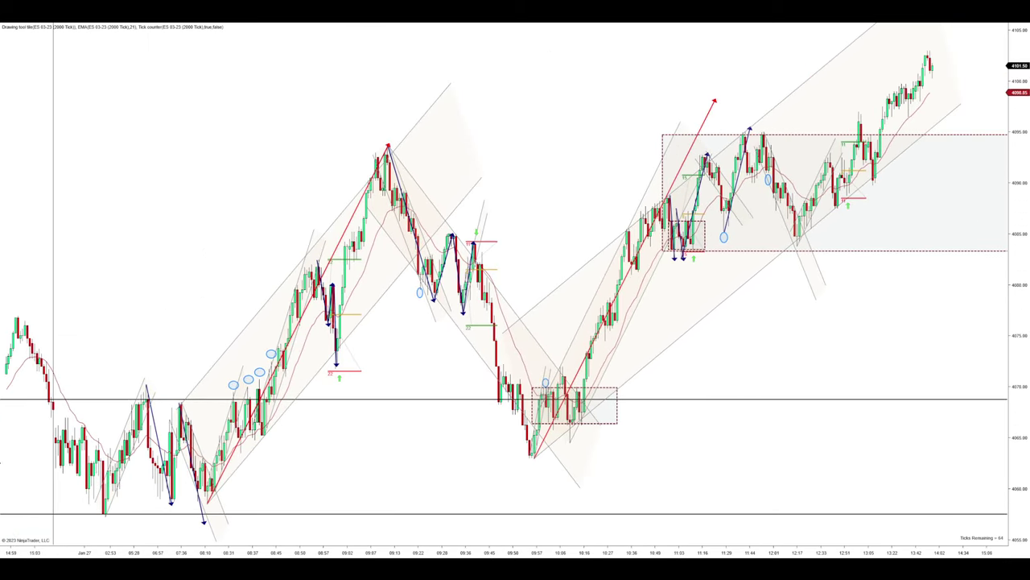
{"action": "scroll", "coordinate": [180, 499], "scroll_direction": "up", "scroll_amount": 10}
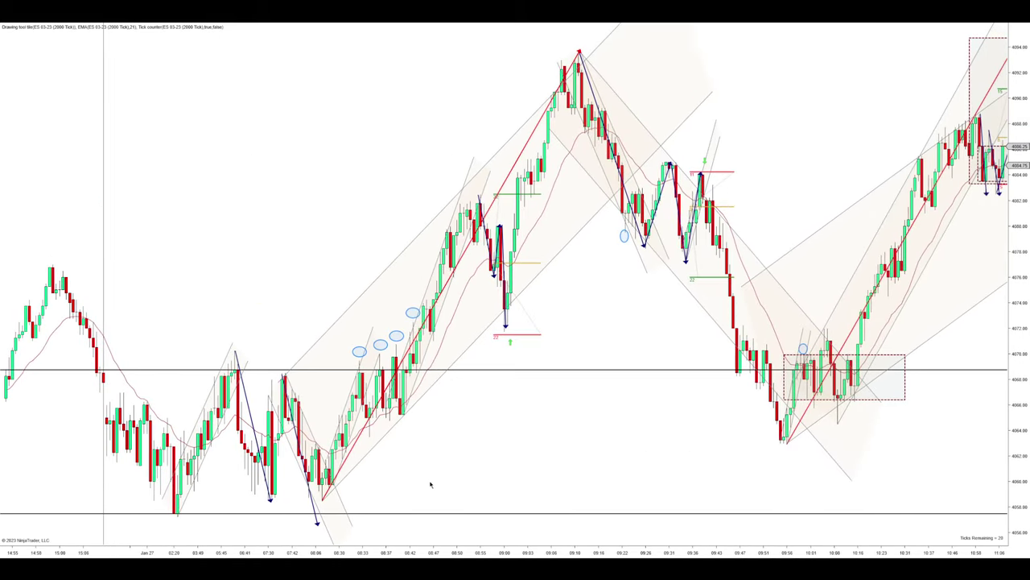
{"action": "scroll", "coordinate": [430, 483], "scroll_direction": "up", "scroll_amount": 8}
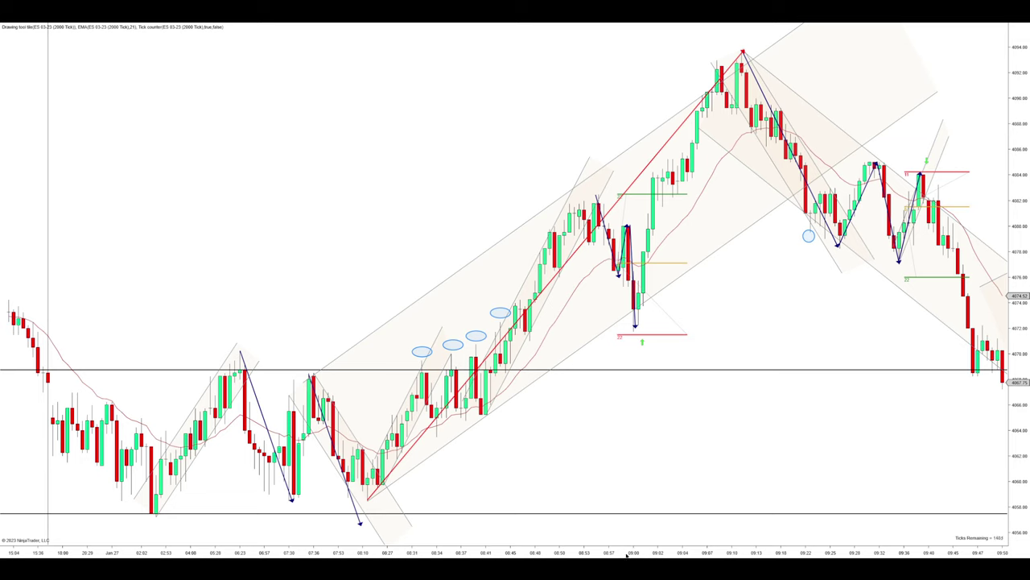
{"action": "left_click_drag", "start_coordinate": [627, 566], "coordinate": [757, 345]}
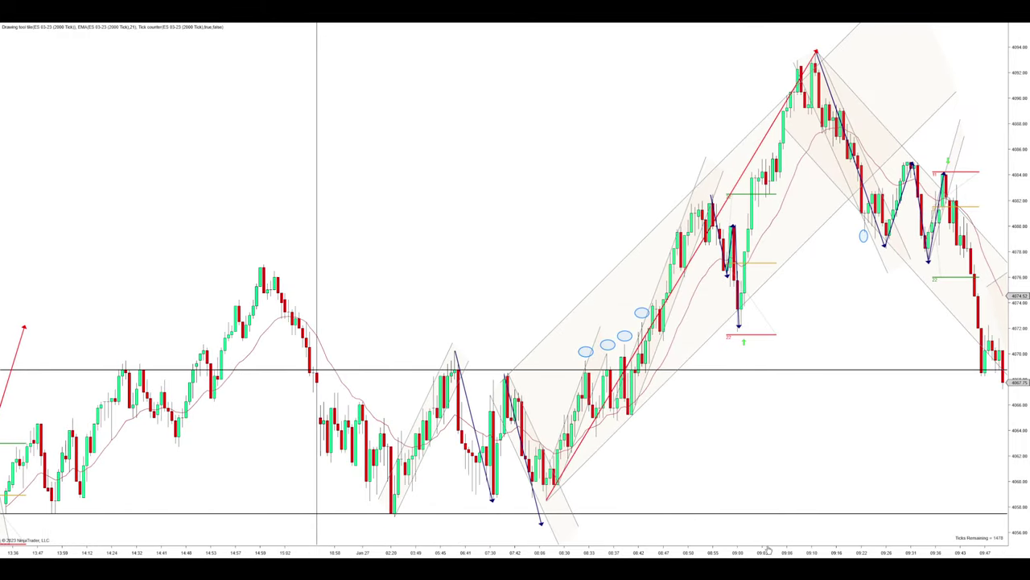
{"action": "left_click_drag", "start_coordinate": [768, 547], "coordinate": [476, 436]}
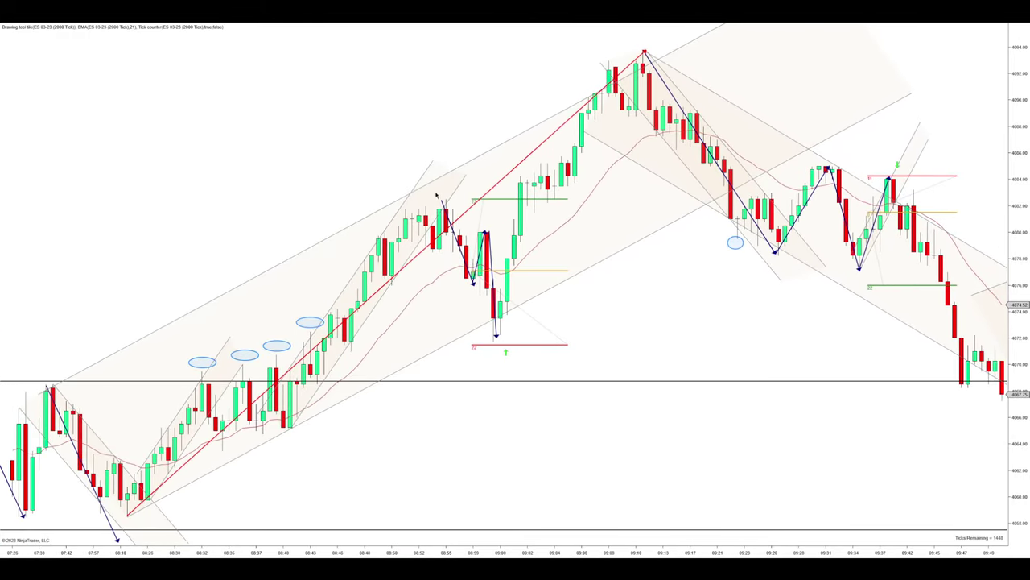
{"action": "scroll", "coordinate": [511, 378], "scroll_direction": "up", "scroll_amount": 5}
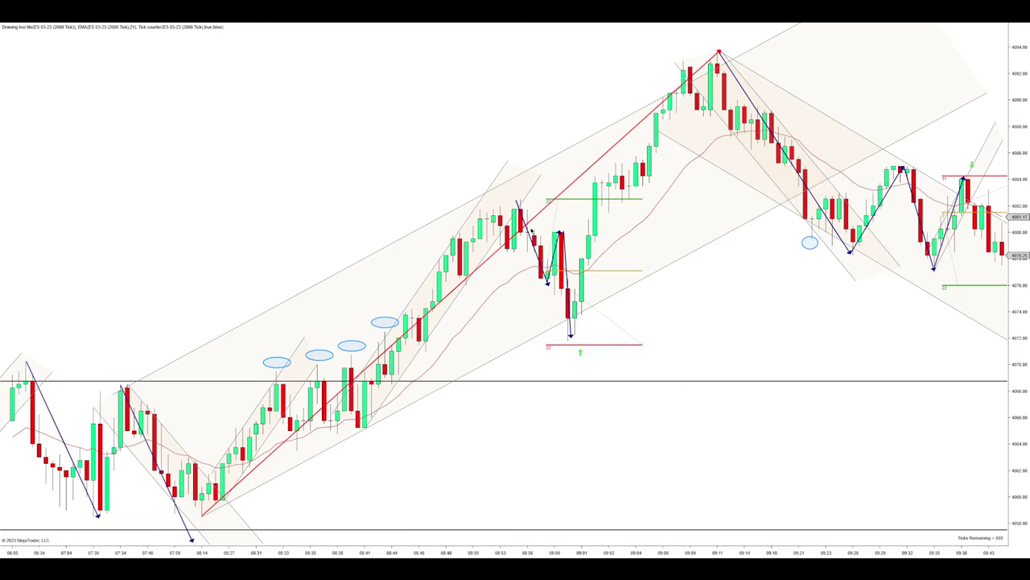
Step: Rescale and scroll the bars to show 08:30–10:44, including the drop near 4063 and the climb to 4086.50
{"action": "scroll", "coordinate": [597, 306], "scroll_direction": "down", "scroll_amount": 5}
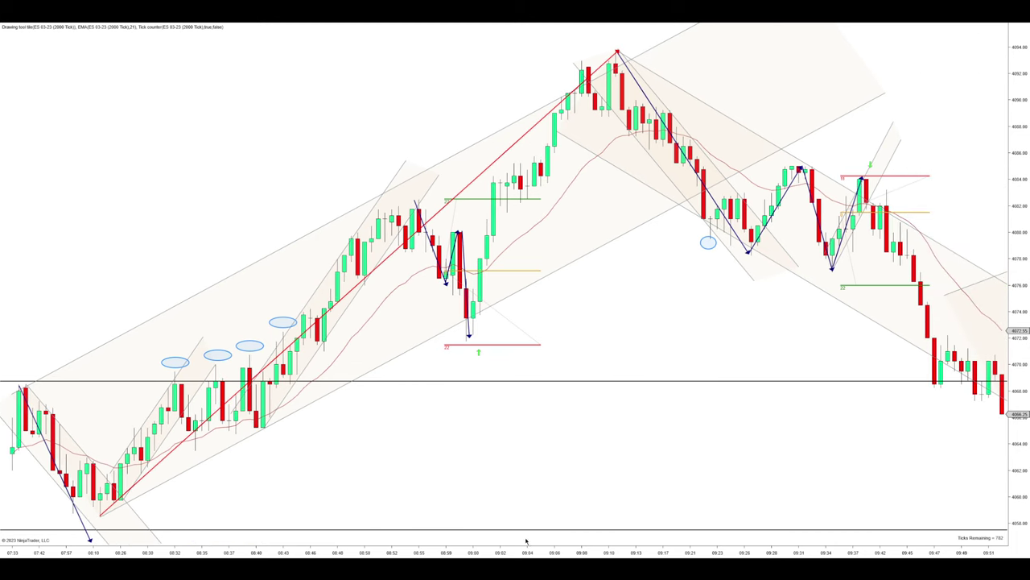
{"action": "scroll", "coordinate": [525, 541], "scroll_direction": "down", "scroll_amount": 3}
{"action": "scroll", "coordinate": [598, 547], "scroll_direction": "up", "scroll_amount": 3}
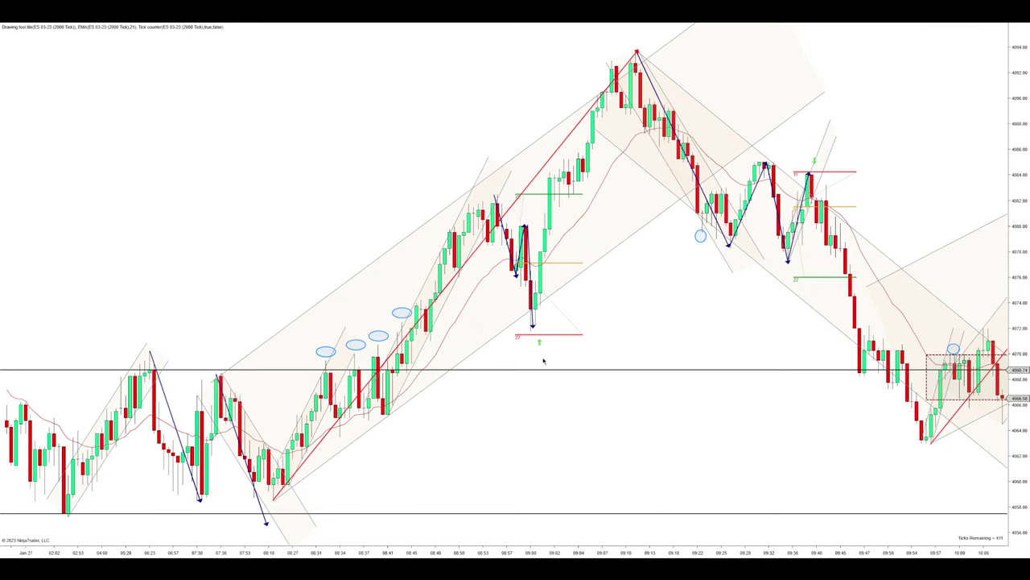
{"action": "left_click_drag", "start_coordinate": [740, 556], "coordinate": [601, 511]}
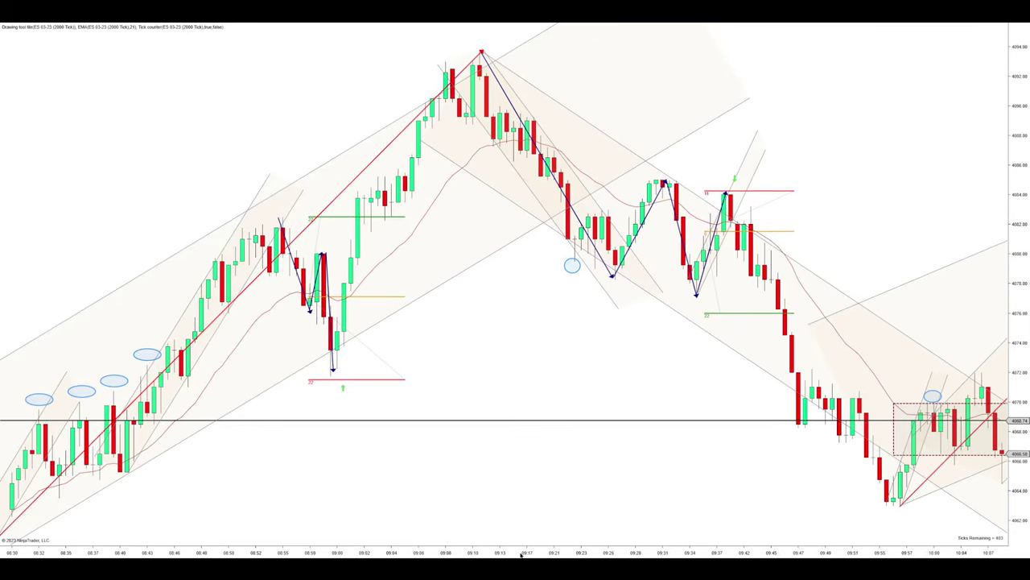
{"action": "left_click_drag", "start_coordinate": [521, 556], "coordinate": [414, 479]}
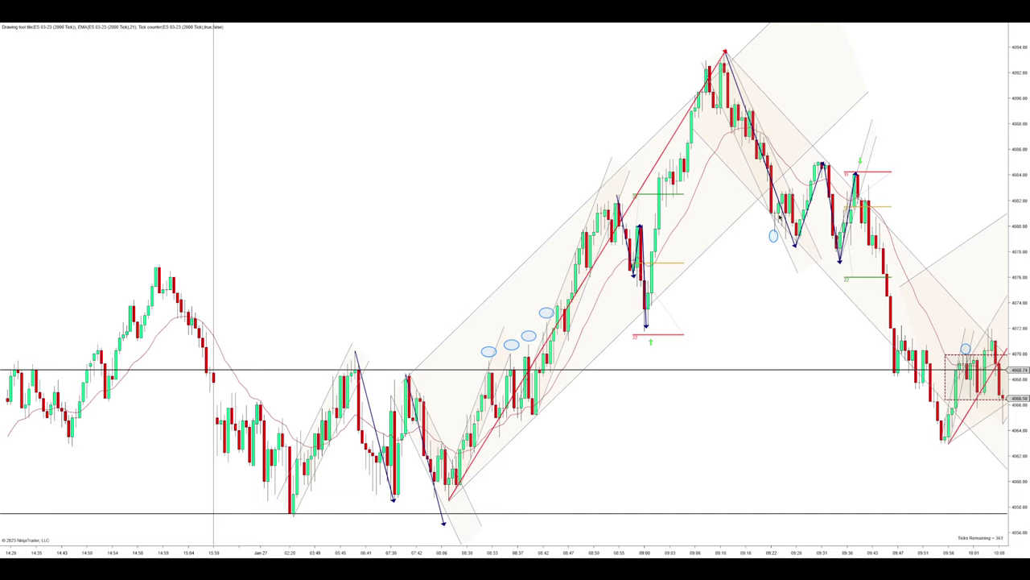
{"action": "left_click_drag", "start_coordinate": [843, 551], "coordinate": [786, 367]}
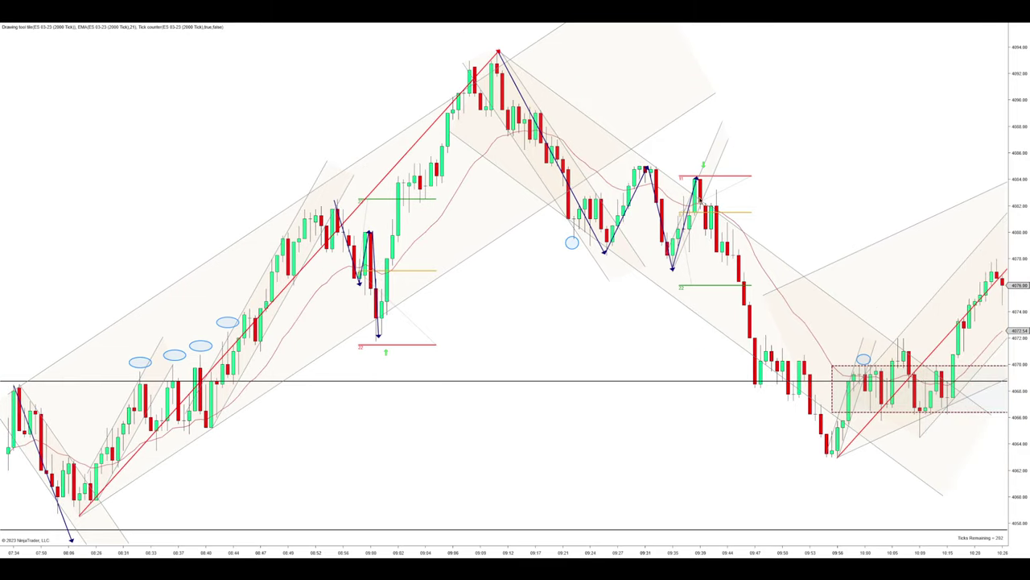
{"action": "scroll", "coordinate": [698, 225], "scroll_direction": "up", "scroll_amount": 3}
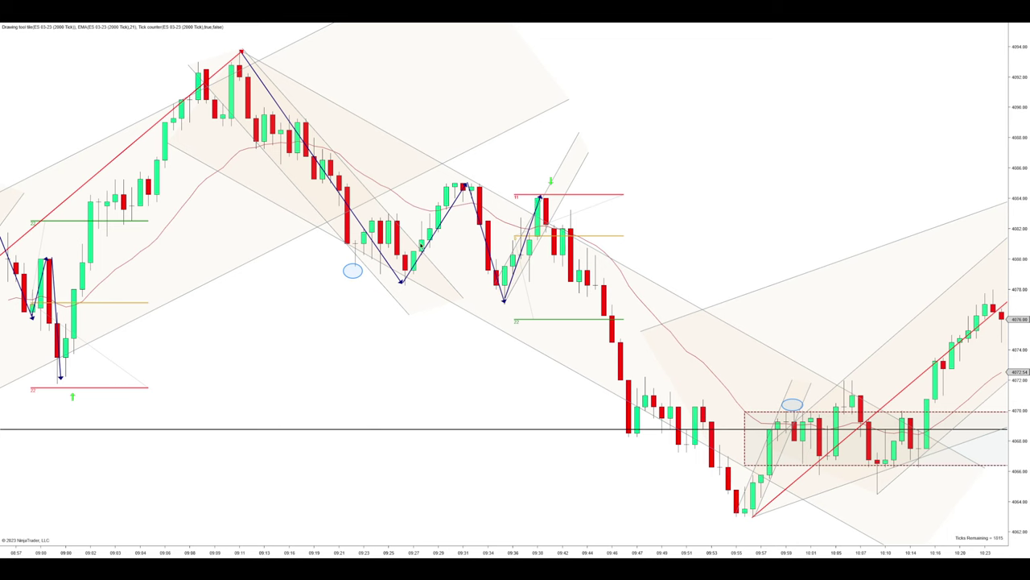
{"action": "left_click_drag", "start_coordinate": [579, 552], "coordinate": [681, 419]}
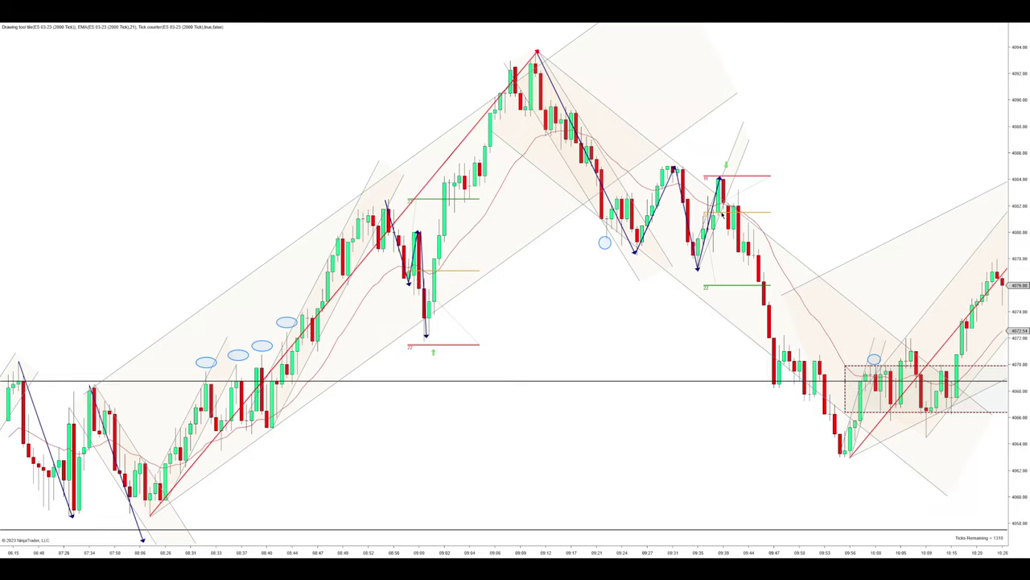
{"action": "left_click_drag", "start_coordinate": [676, 552], "coordinate": [613, 433]}
{"action": "left_click_drag", "start_coordinate": [700, 552], "coordinate": [628, 531]}
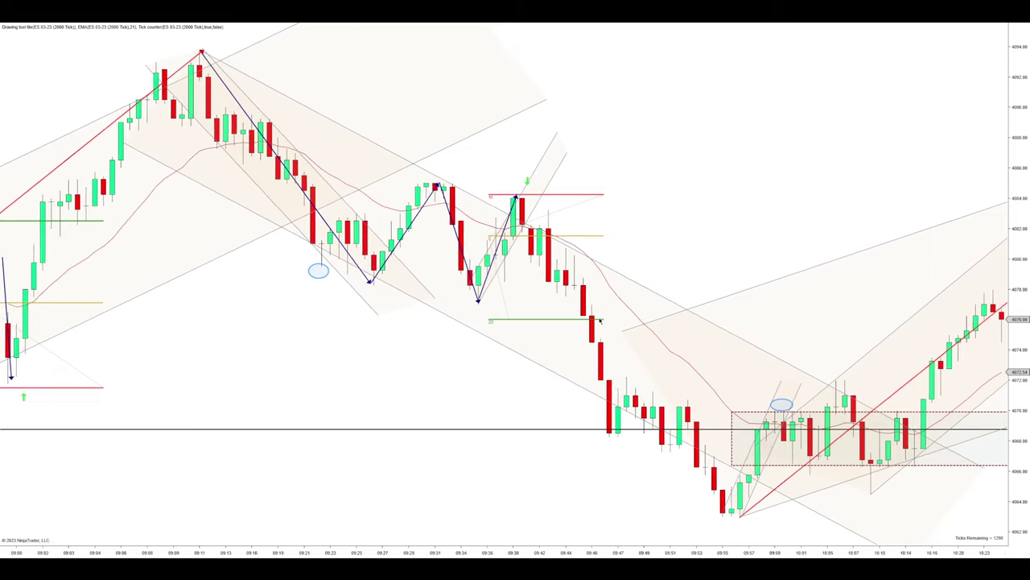
{"action": "left_click_drag", "start_coordinate": [518, 552], "coordinate": [614, 459]}
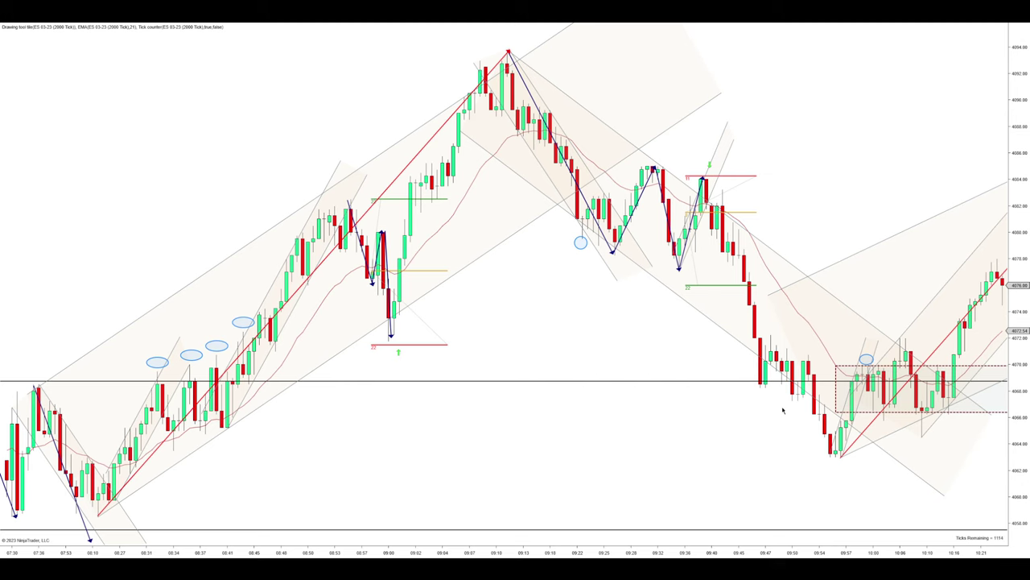
{"action": "scroll", "coordinate": [813, 243], "scroll_direction": "down", "scroll_amount": 5}
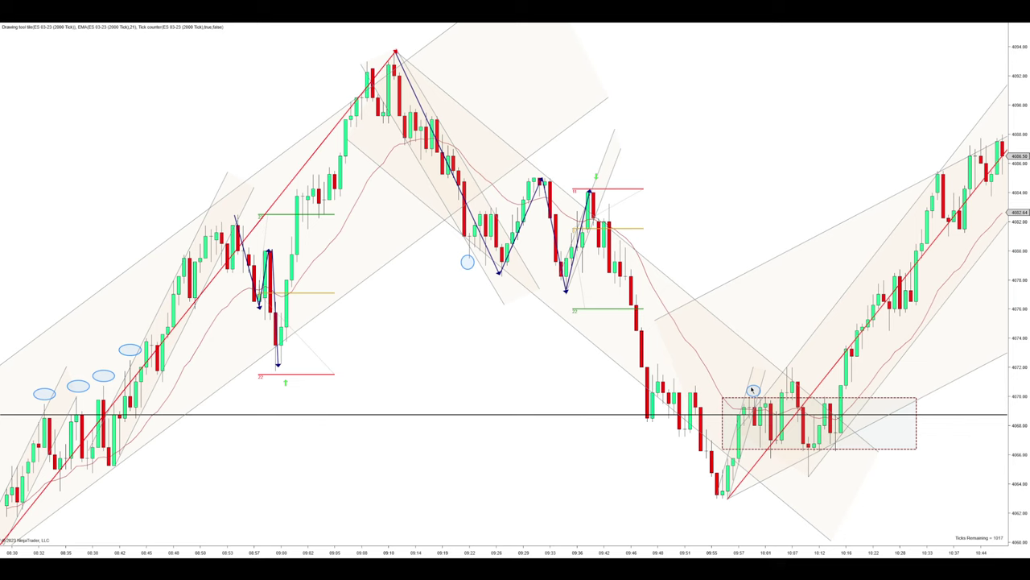
Step: Shift the downtrend channel down-left so it starts near the 09:01 low around 4080
{"action": "left_click_drag", "start_coordinate": [495, 407], "coordinate": [626, 270]}
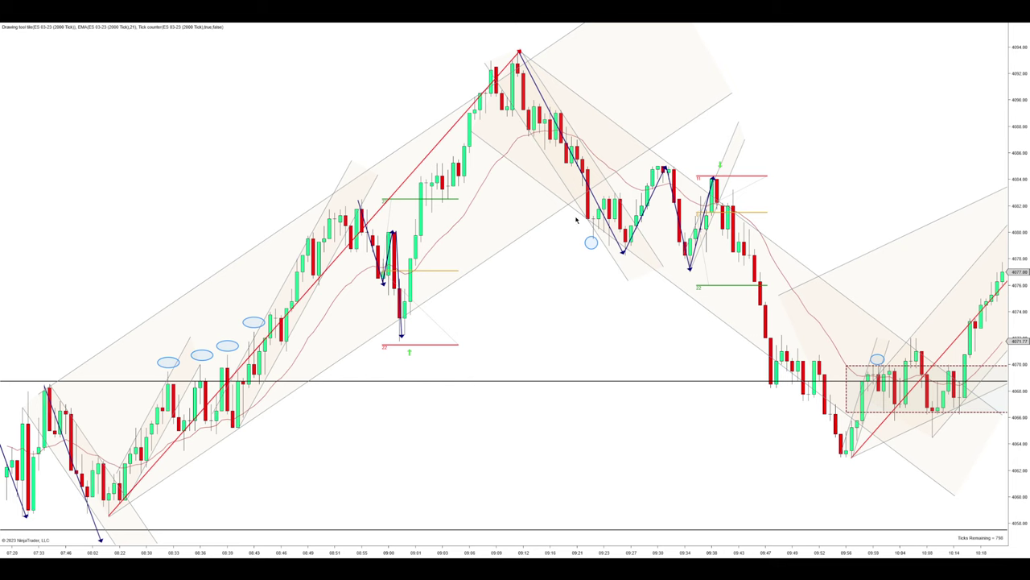
{"action": "left_click_drag", "start_coordinate": [545, 223], "coordinate": [474, 265]}
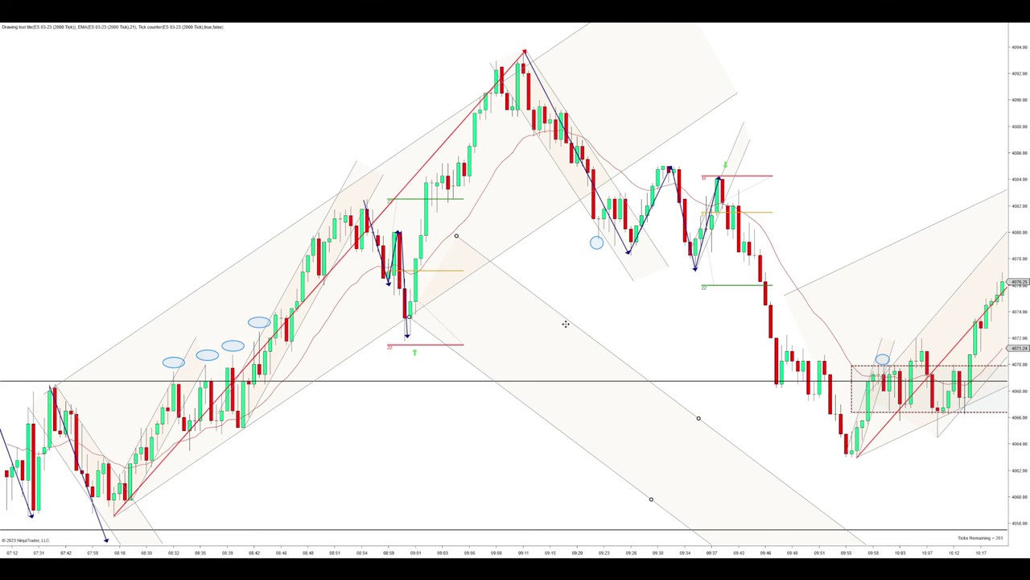
Step: Move the downtrend channel back over the 09:10–09:55 decline and frame 09:10 to 11:11
{"action": "left_click_drag", "start_coordinate": [567, 322], "coordinate": [642, 147]}
{"action": "left_click_drag", "start_coordinate": [854, 131], "coordinate": [613, 134]}
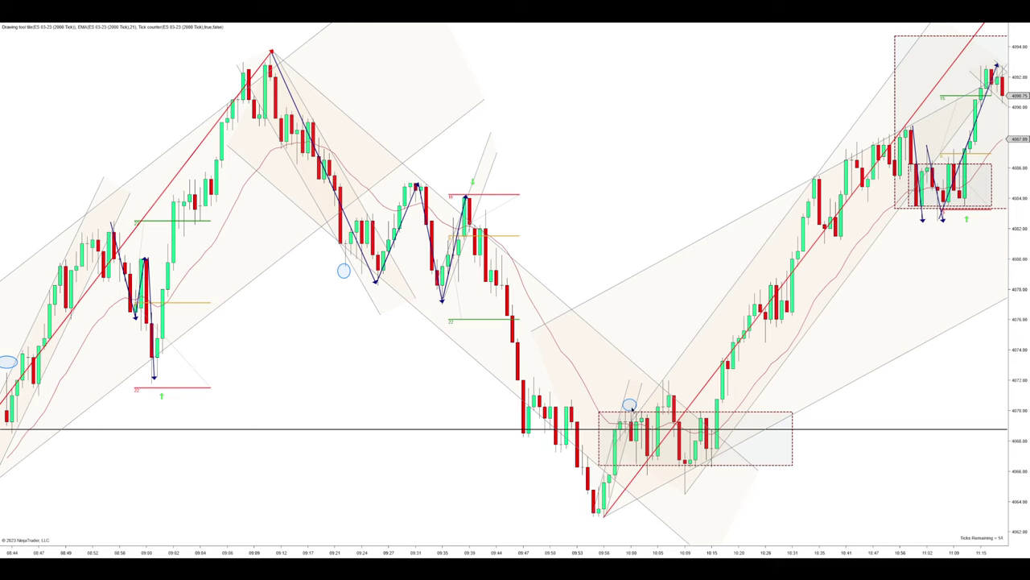
{"action": "scroll", "coordinate": [633, 441], "scroll_direction": "up", "scroll_amount": 4}
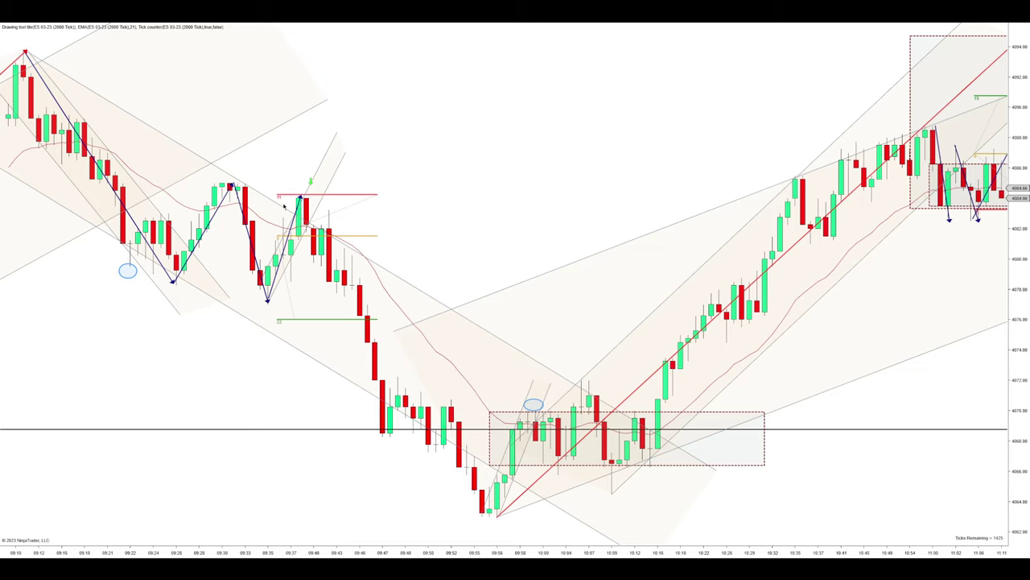
Step: Zoom, compress the bars and scroll forward so the chart runs 09:02 to 12:02
{"action": "scroll", "coordinate": [562, 549], "scroll_direction": "down", "scroll_amount": 5}
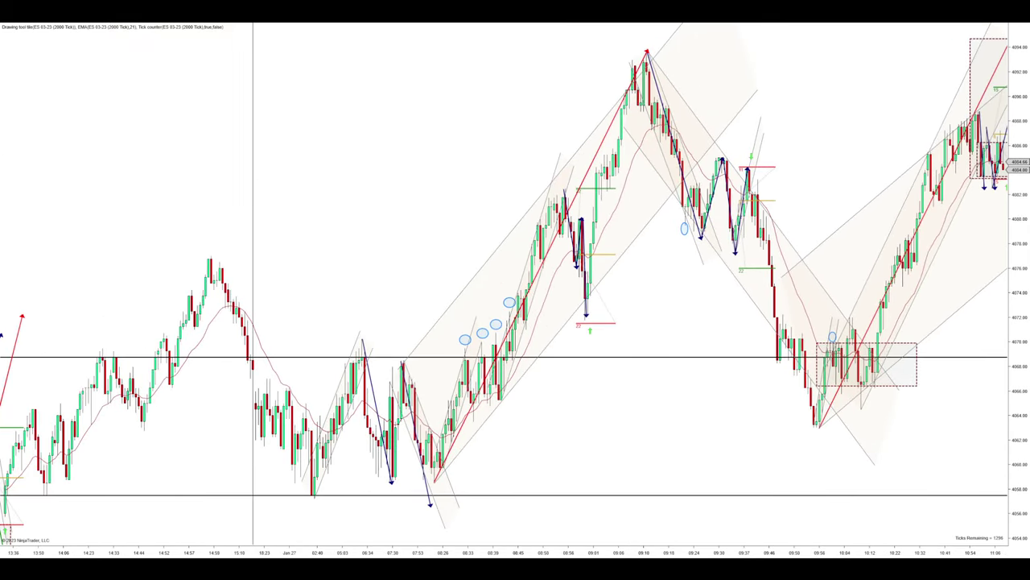
{"action": "scroll", "coordinate": [536, 520], "scroll_direction": "up", "scroll_amount": 5}
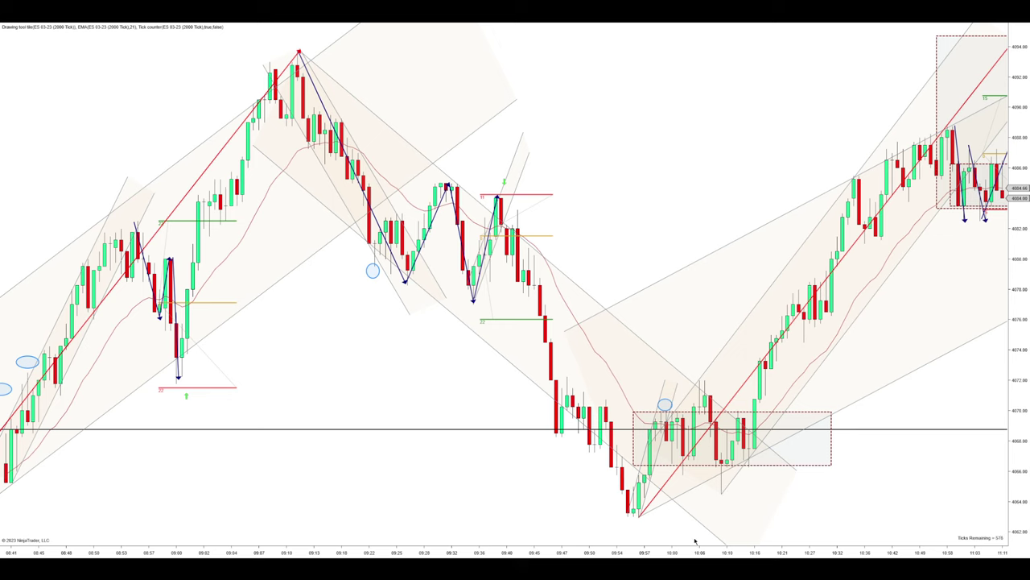
{"action": "left_click_drag", "start_coordinate": [694, 541], "coordinate": [771, 549]}
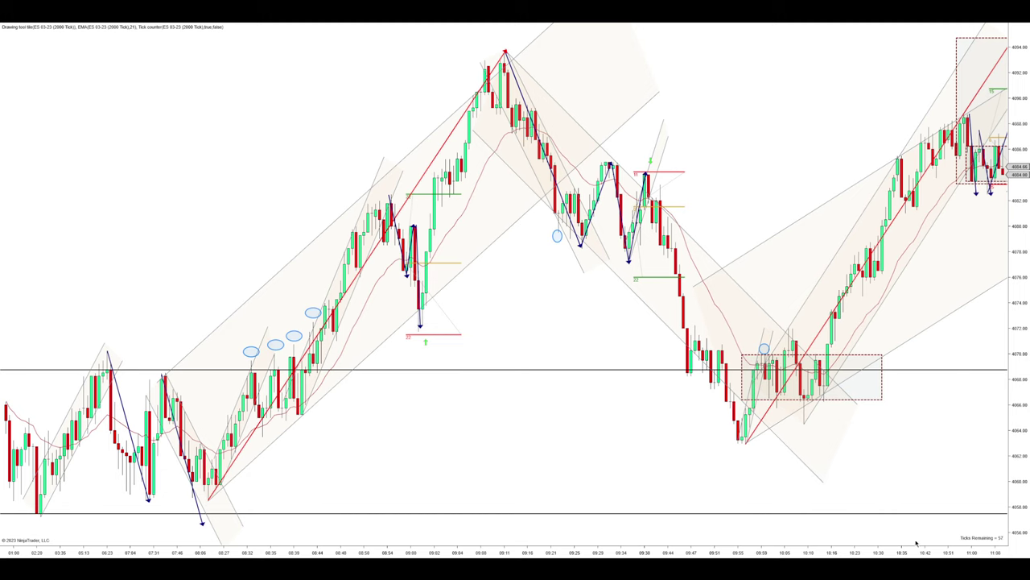
{"action": "scroll", "coordinate": [792, 451], "scroll_direction": "down", "scroll_amount": 10}
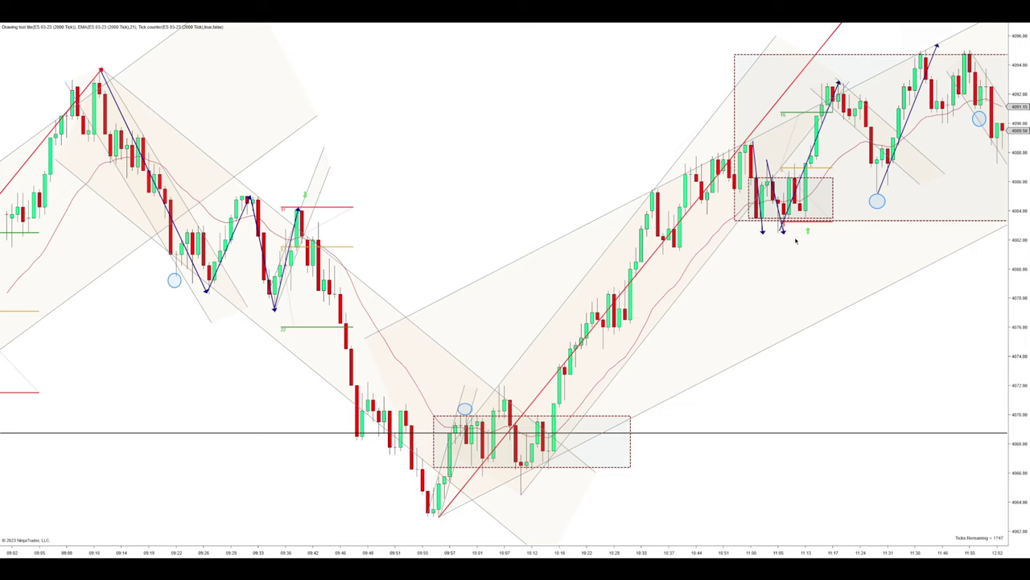
Step: Zoom far out to show the previous session's annotations beside today's channels and boxes
{"action": "scroll", "coordinate": [840, 554], "scroll_direction": "up", "scroll_amount": 2}
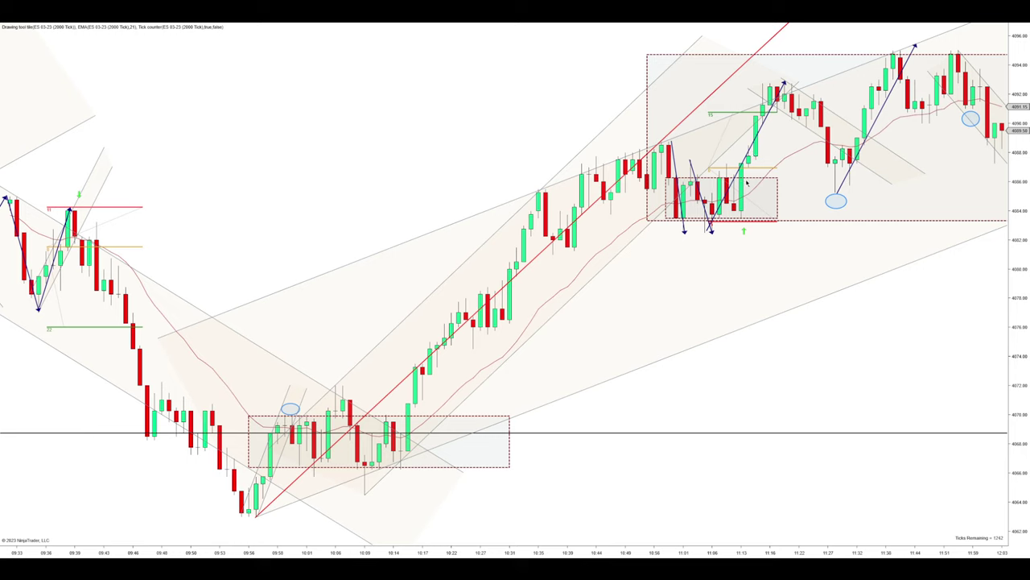
Step: Pan to the latest bars, then zoom to 09:26–11:42, from the 4066 box up to 4095
{"action": "scroll", "coordinate": [300, 518], "scroll_direction": "down", "scroll_amount": 5}
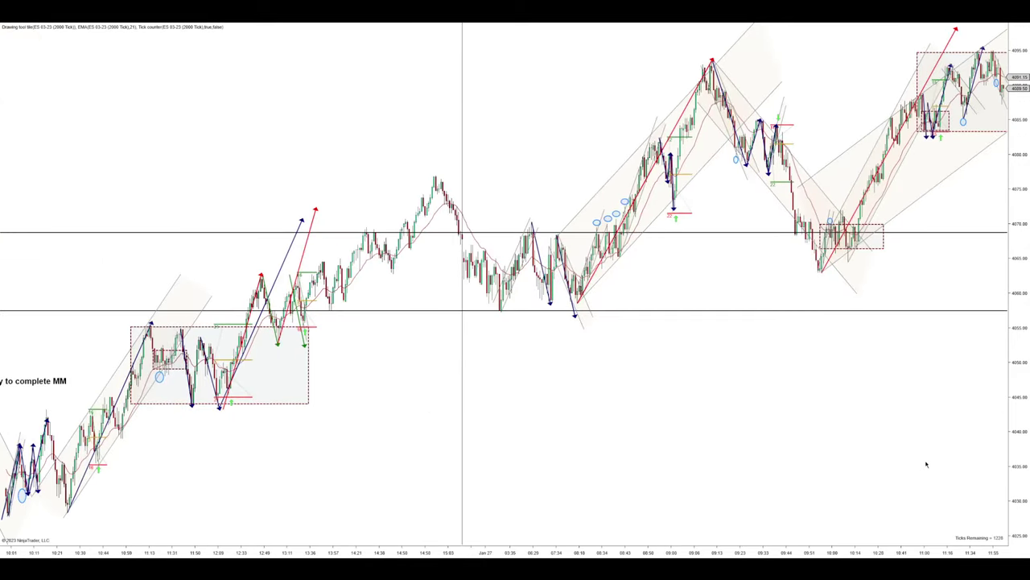
{"action": "scroll", "coordinate": [299, 517], "scroll_direction": "up", "scroll_amount": 5}
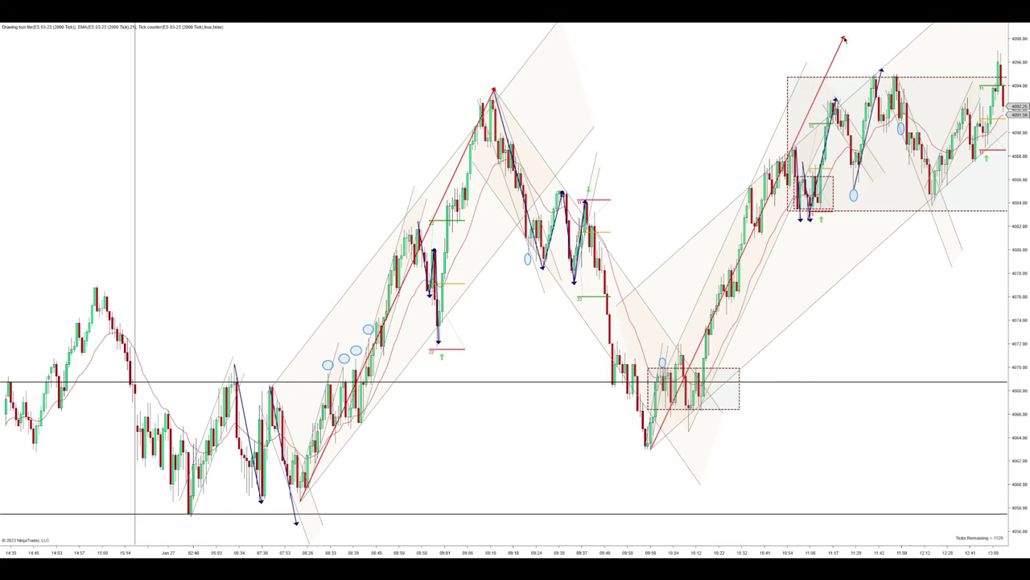
{"action": "left_click_drag", "start_coordinate": [898, 49], "coordinate": [654, 122]}
{"action": "scroll", "coordinate": [758, 129], "scroll_direction": "up", "scroll_amount": 5}
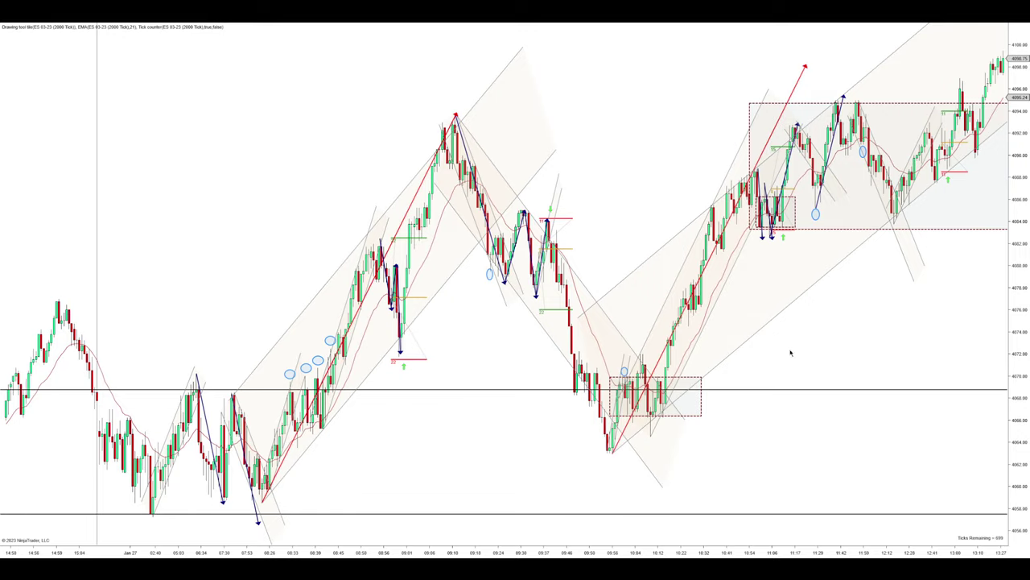
{"action": "scroll", "coordinate": [931, 384], "scroll_direction": "up", "scroll_amount": 3}
{"action": "scroll", "coordinate": [899, 549], "scroll_direction": "down", "scroll_amount": 1}
{"action": "scroll", "coordinate": [899, 548], "scroll_direction": "up", "scroll_amount": 3}
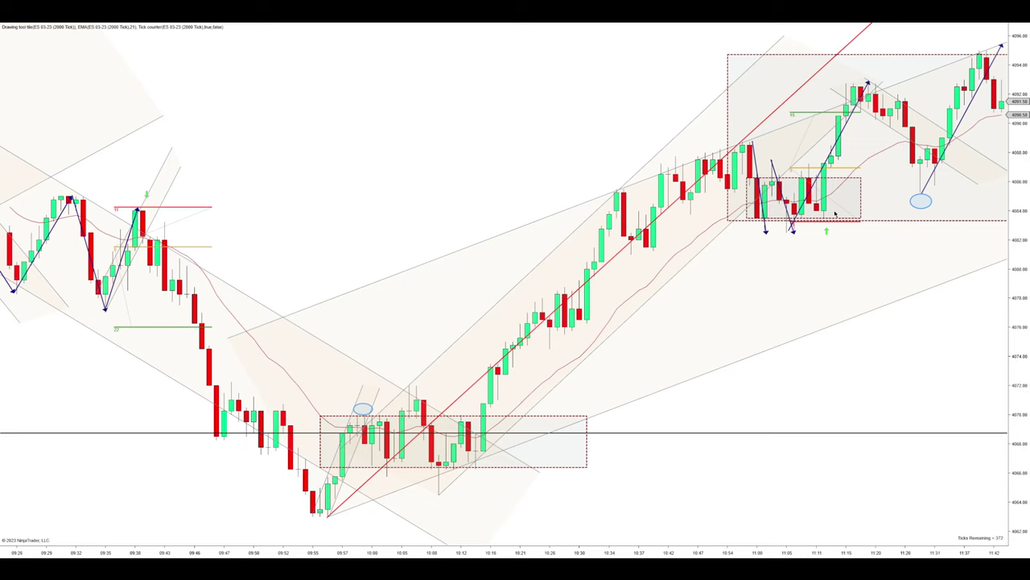
Step: Pan forward to 12:36, showing the dip to about 4084 and the rebound toward 4092
{"action": "left_click_drag", "start_coordinate": [912, 325], "coordinate": [678, 219]}
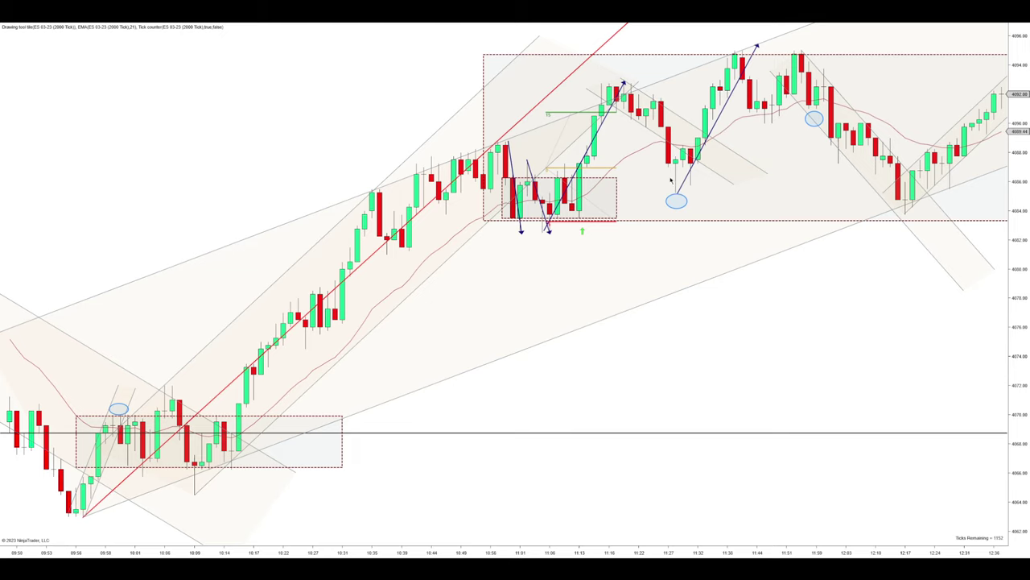
Step: Pan and rescale the bars to frame 10:04–13:12, showing the break above the upper box to 4096.50
{"action": "left_click_drag", "start_coordinate": [779, 207], "coordinate": [701, 184]}
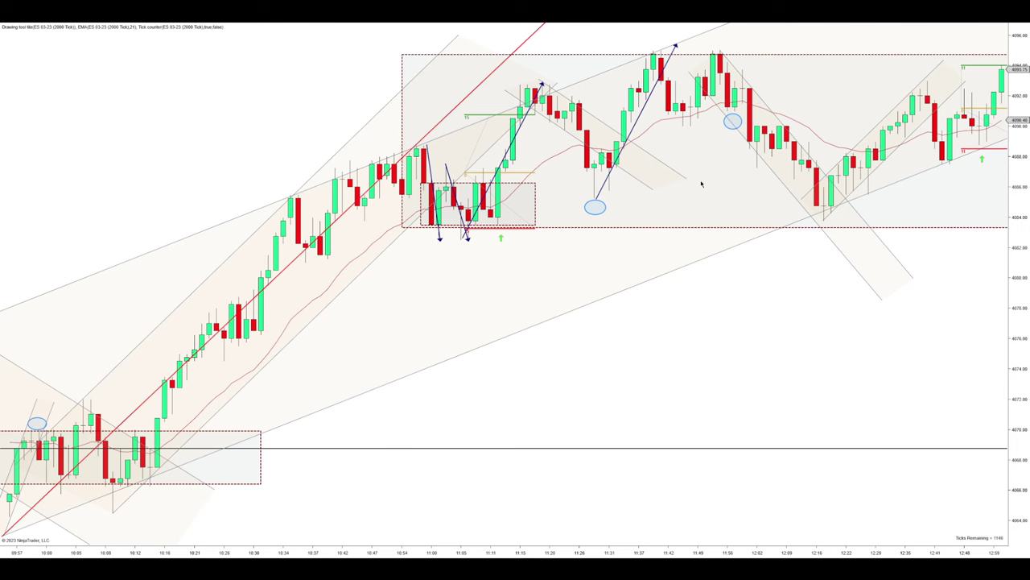
{"action": "left_click_drag", "start_coordinate": [632, 552], "coordinate": [691, 211]}
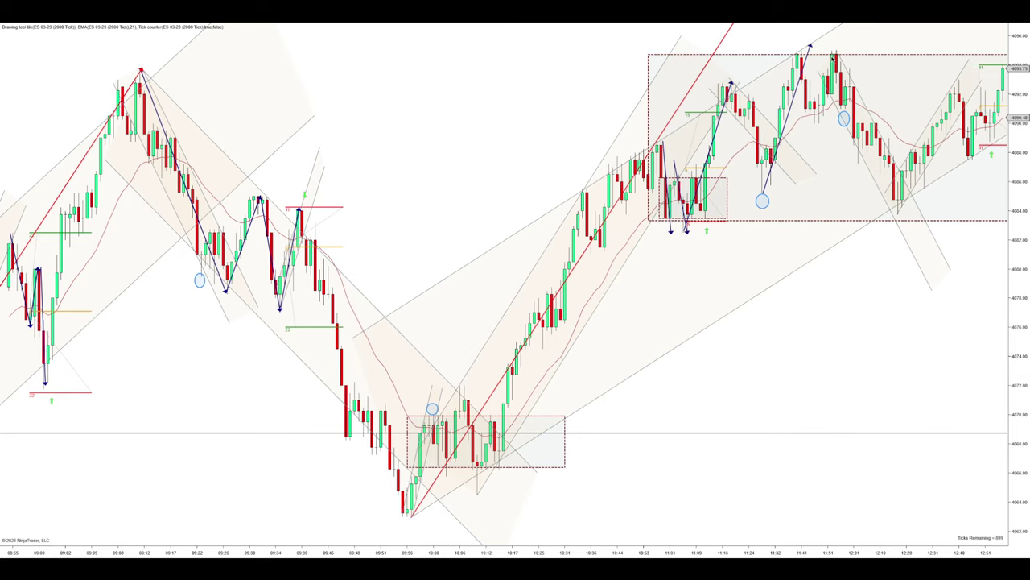
{"action": "left_click_drag", "start_coordinate": [888, 554], "coordinate": [759, 242]}
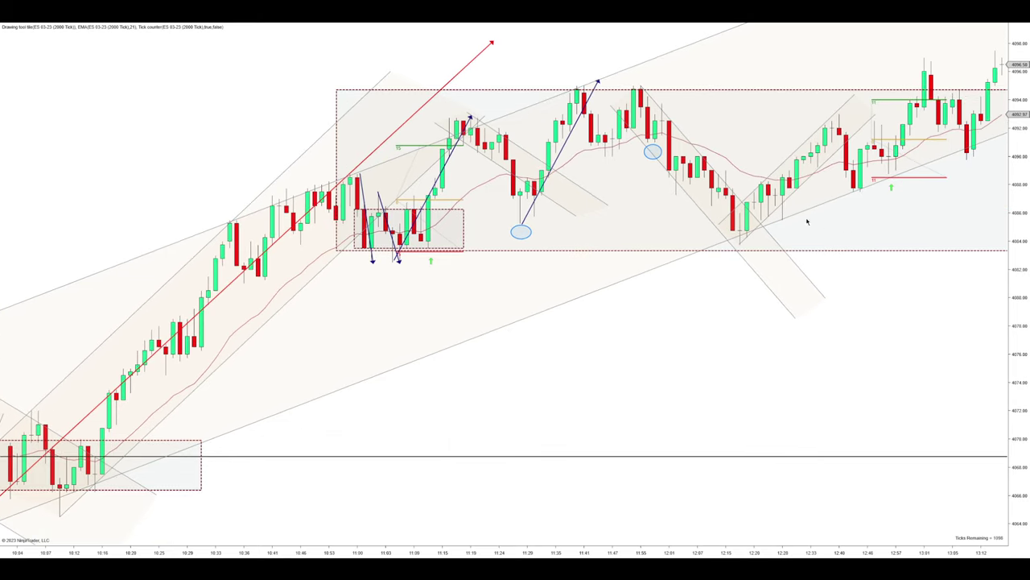
Step: Drag the rising channel's right anchor rightward so it encloses the climb to roughly 4103
{"action": "scroll", "coordinate": [816, 514], "scroll_direction": "down", "scroll_amount": 4}
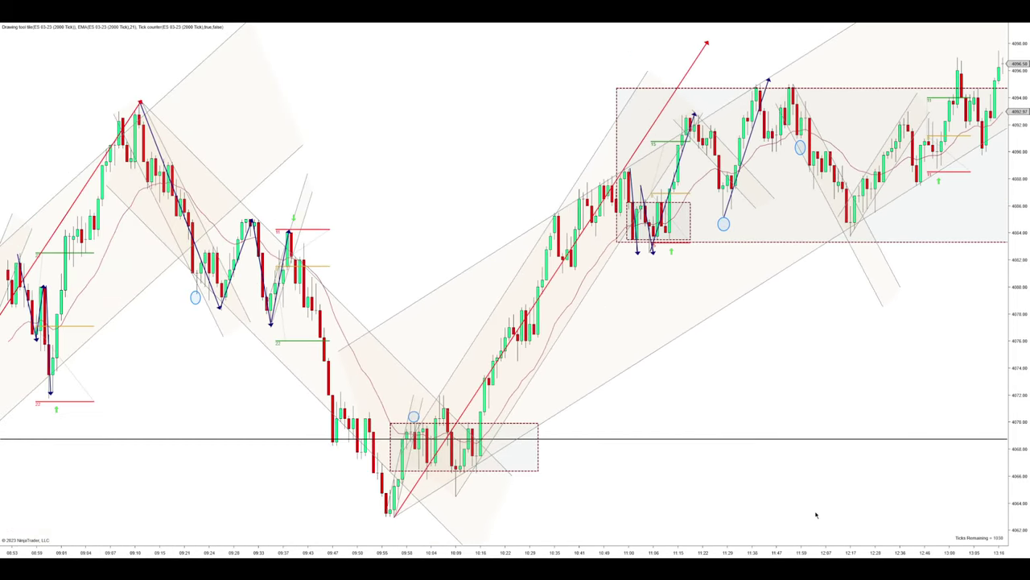
{"action": "scroll", "coordinate": [845, 359], "scroll_direction": "down", "scroll_amount": 5}
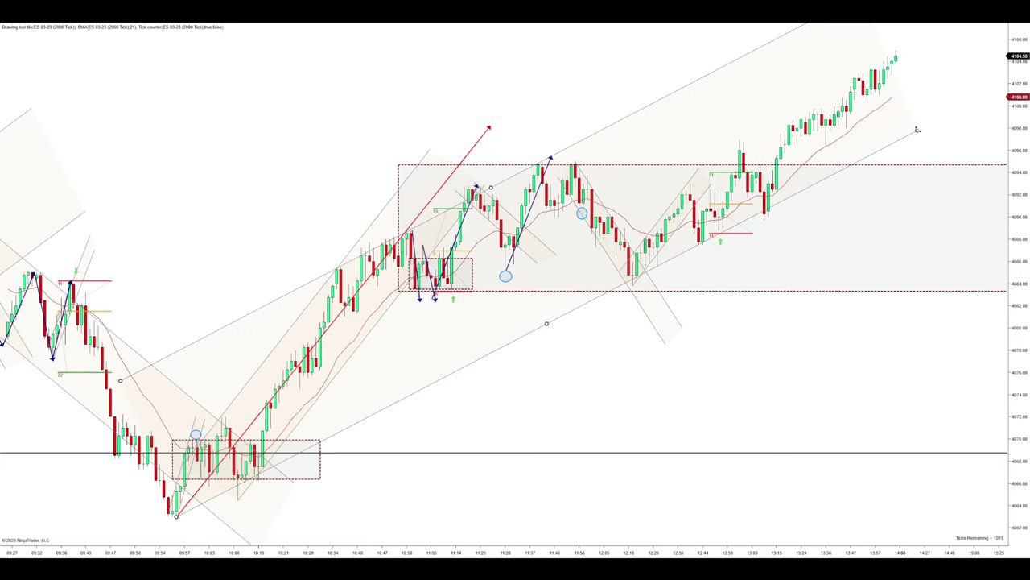
{"action": "mouse_move", "coordinate": [915, 131]}
{"action": "left_mouse_down"}
{"action": "mouse_move", "coordinate": [895, 129]}
{"action": "mouse_move", "coordinate": [906, 97]}
{"action": "left_mouse_up"}
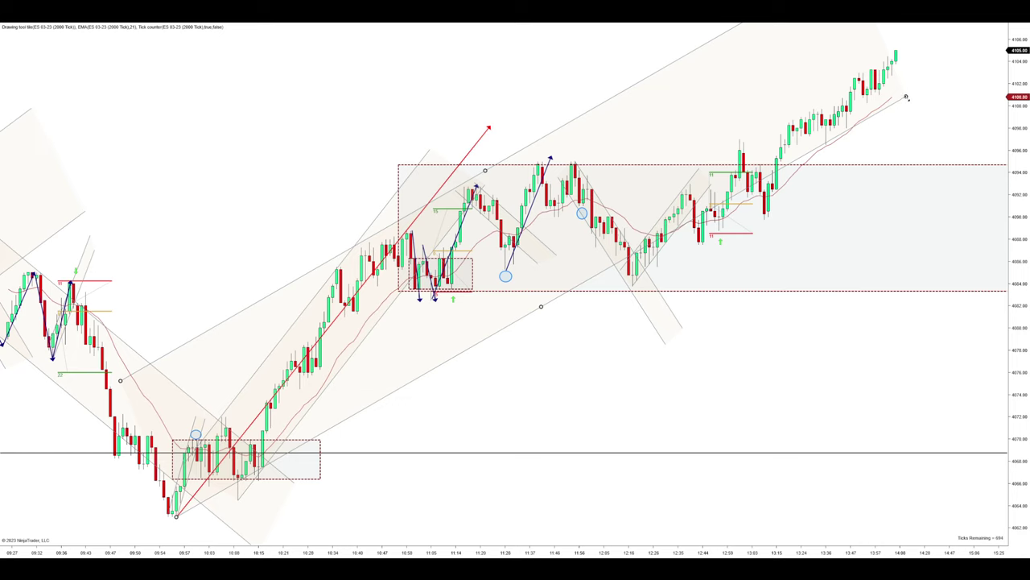
{"action": "left_click_drag", "start_coordinate": [905, 96], "coordinate": [985, 94]}
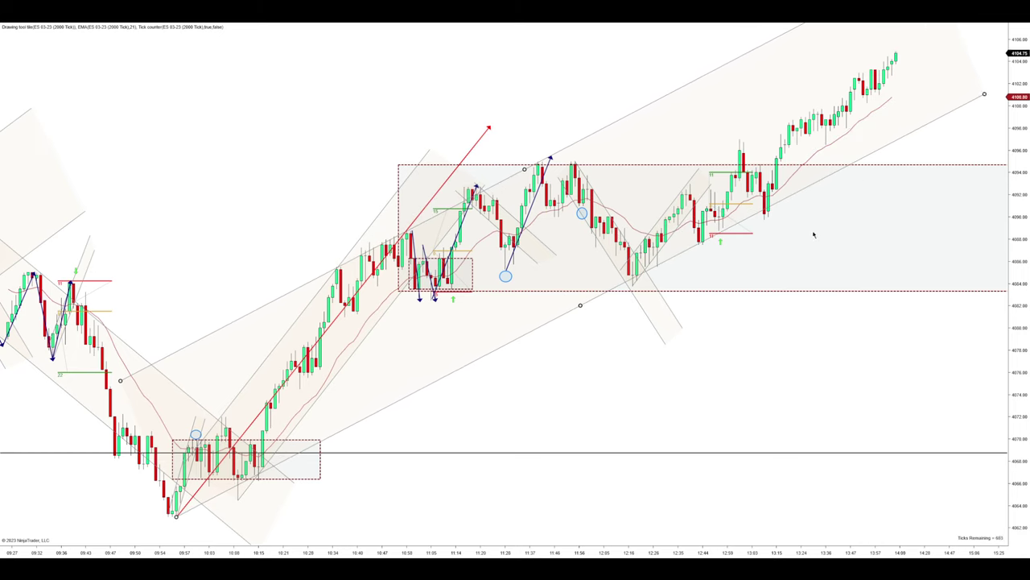
{"action": "scroll", "coordinate": [837, 349], "scroll_direction": "up", "scroll_amount": 3}
{"action": "scroll", "coordinate": [837, 349], "scroll_direction": "up", "scroll_amount": 2}
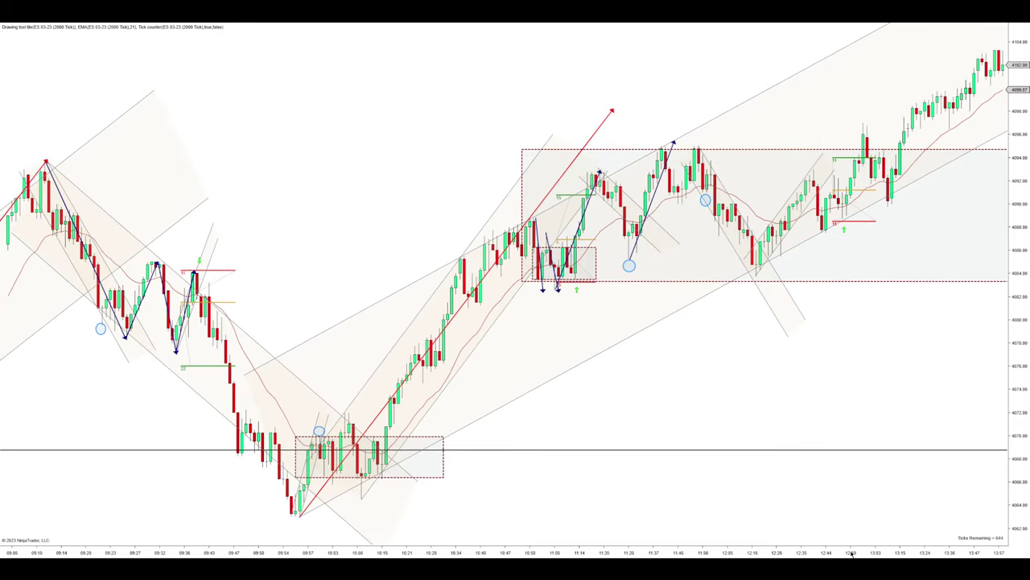
Step: Zoom and compress the time axis, then pan to the latest bars rising toward 4105 near 14:05
{"action": "scroll", "coordinate": [707, 277], "scroll_direction": "up", "scroll_amount": 3}
{"action": "scroll", "coordinate": [826, 496], "scroll_direction": "down", "scroll_amount": 3}
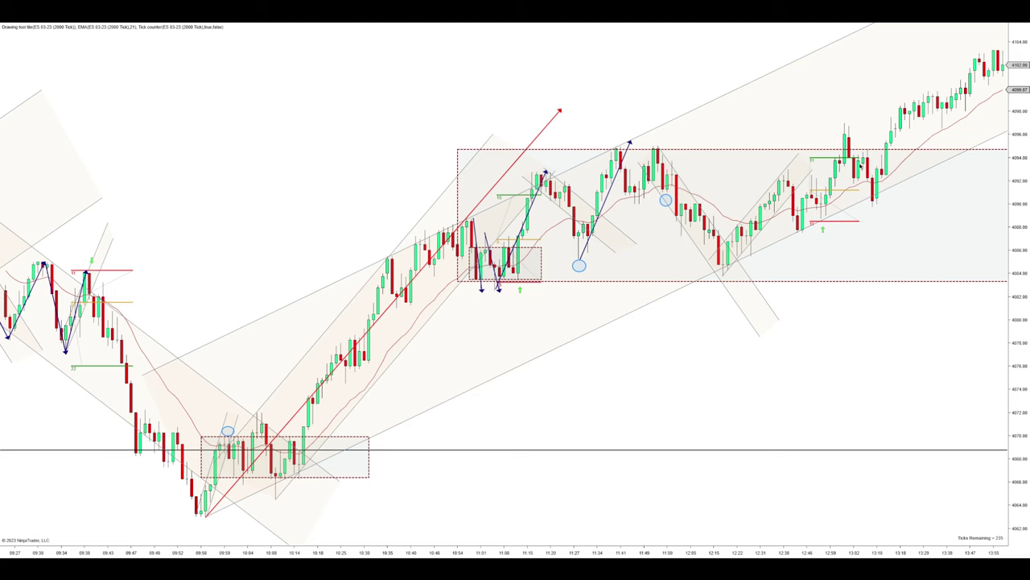
{"action": "left_click_drag", "start_coordinate": [738, 555], "coordinate": [852, 514]}
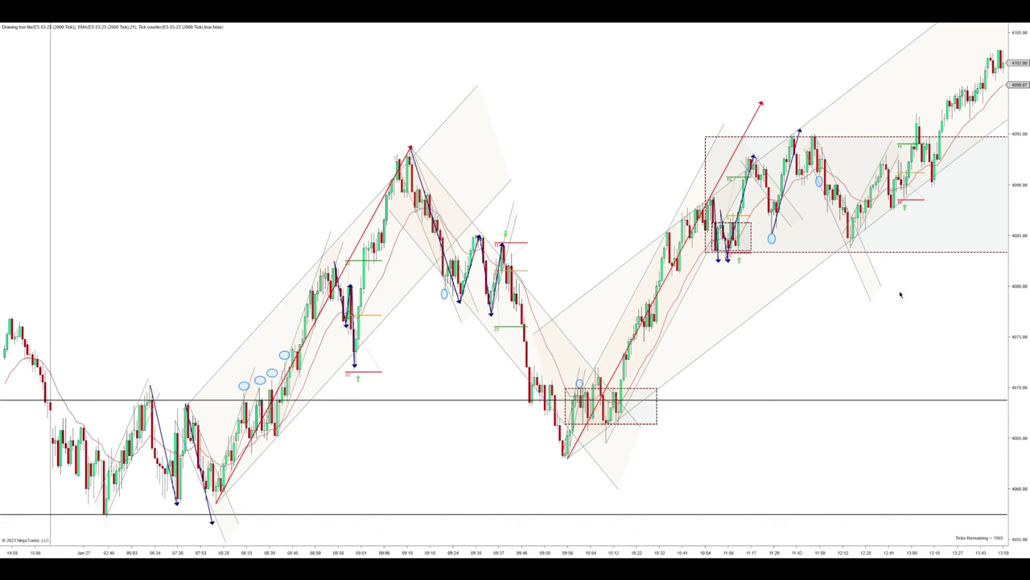
{"action": "scroll", "coordinate": [810, 206], "scroll_direction": "up", "scroll_amount": 3}
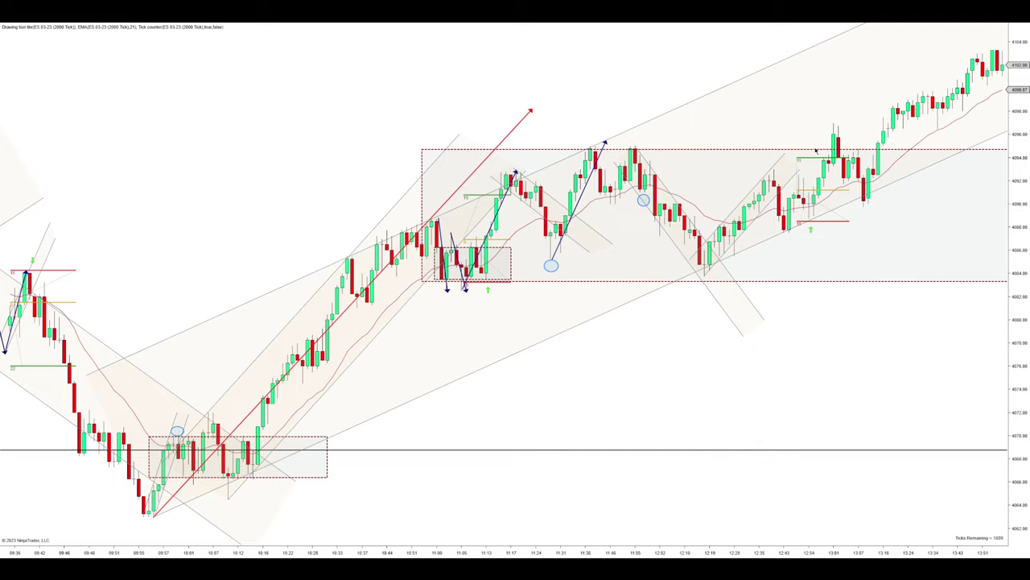
{"action": "scroll", "coordinate": [853, 390], "scroll_direction": "down", "scroll_amount": 5}
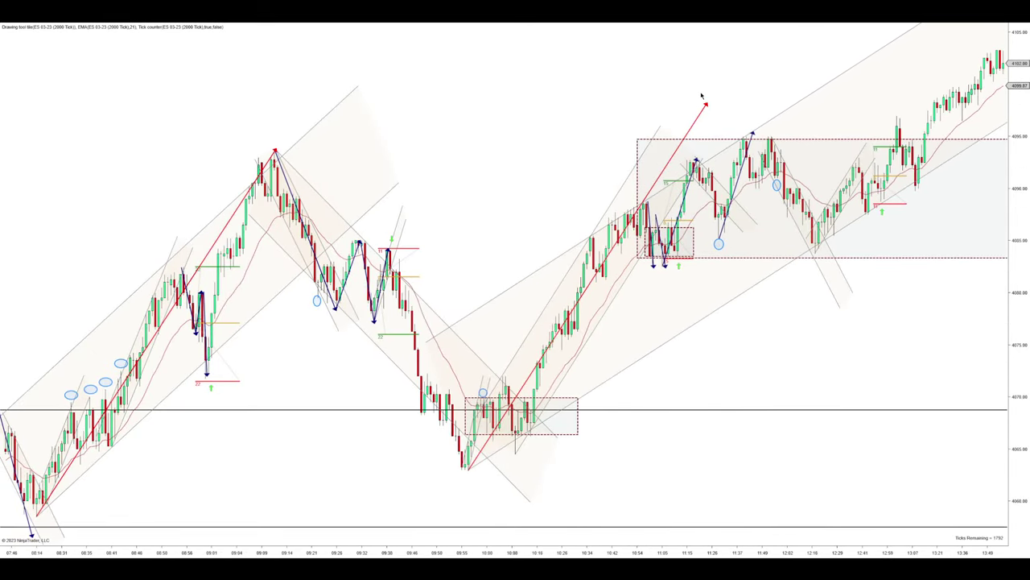
{"action": "scroll", "coordinate": [589, 325], "scroll_direction": "up", "scroll_amount": 4}
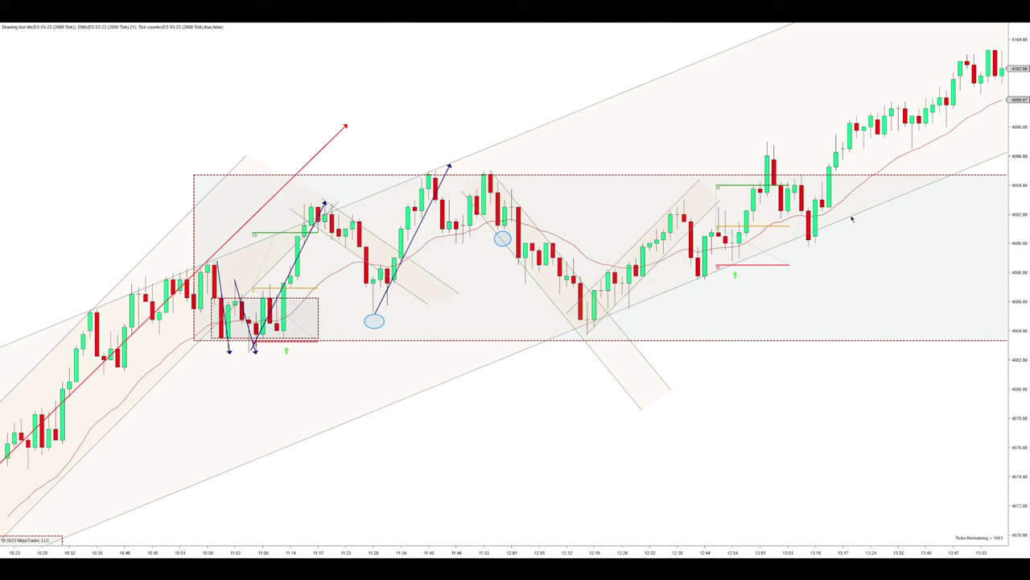
{"action": "left_click_drag", "start_coordinate": [851, 218], "coordinate": [676, 302]}
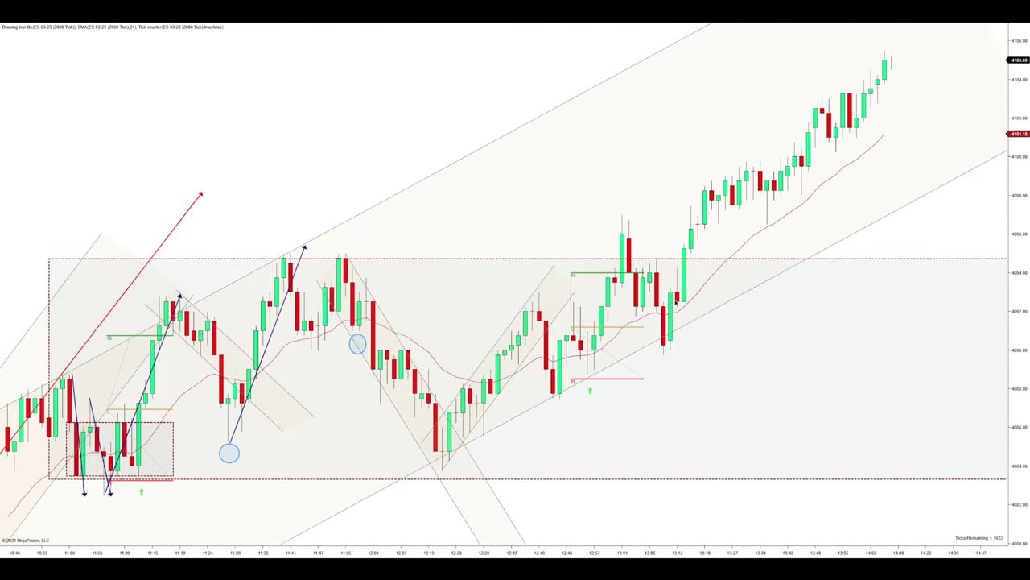